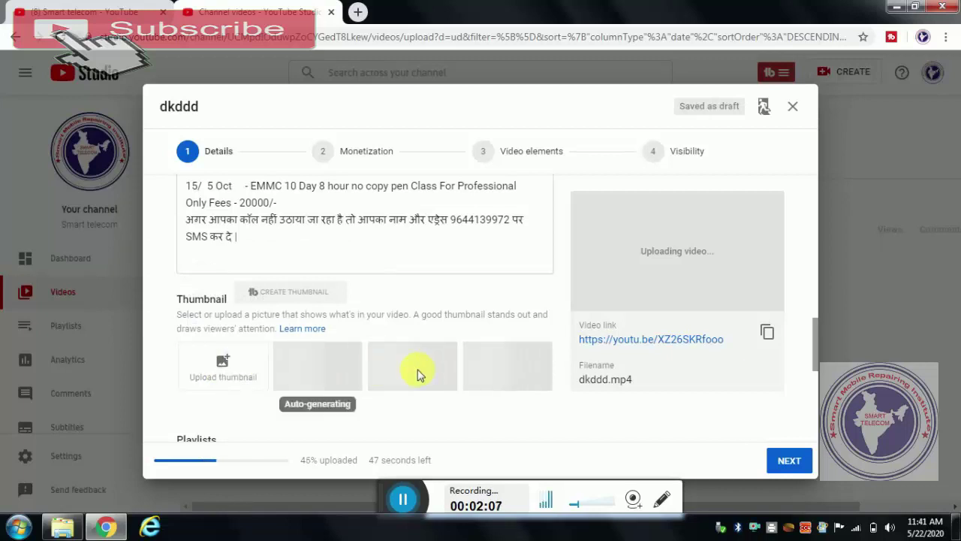
Mark the video as not made for kids and expand the additional detail options
{"action": "scroll", "coordinate": [436, 376], "scroll_direction": "down", "scroll_amount": 3}
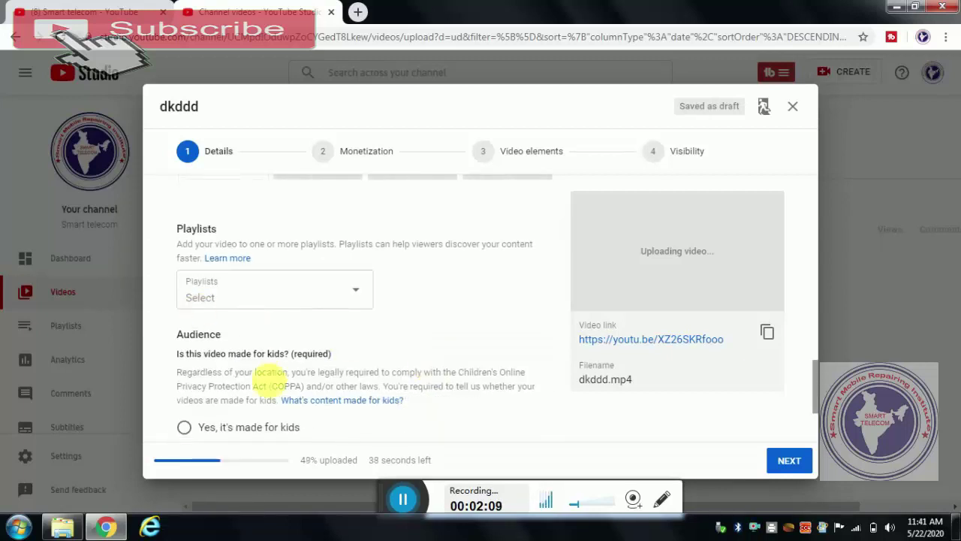
{"action": "scroll", "coordinate": [270, 371], "scroll_direction": "down", "scroll_amount": 2}
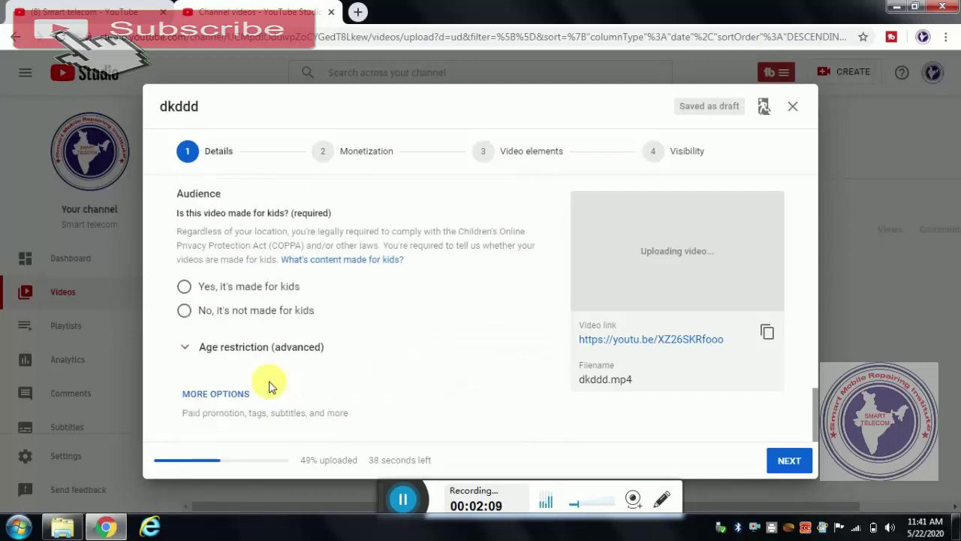
{"action": "left_click", "coordinate": [184, 311]}
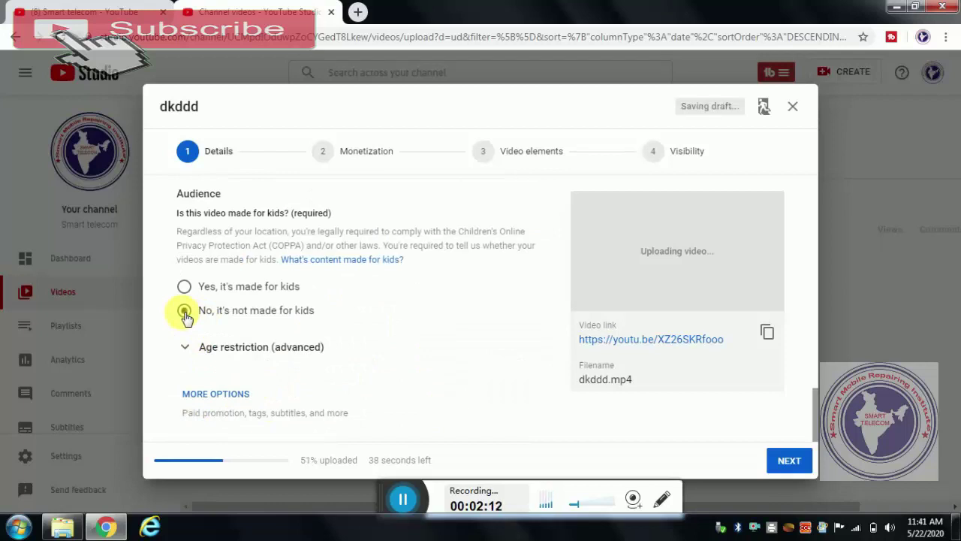
{"action": "left_click", "coordinate": [233, 394]}
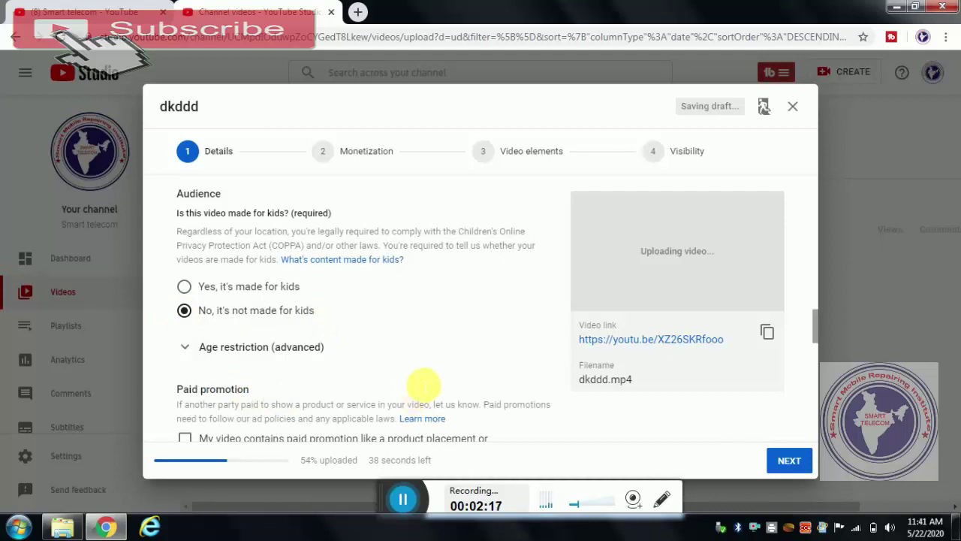
Look through the additional options, including paid promotion, tags, recommended tags, language and recording date
{"action": "scroll", "coordinate": [718, 342], "scroll_direction": "down", "scroll_amount": 5}
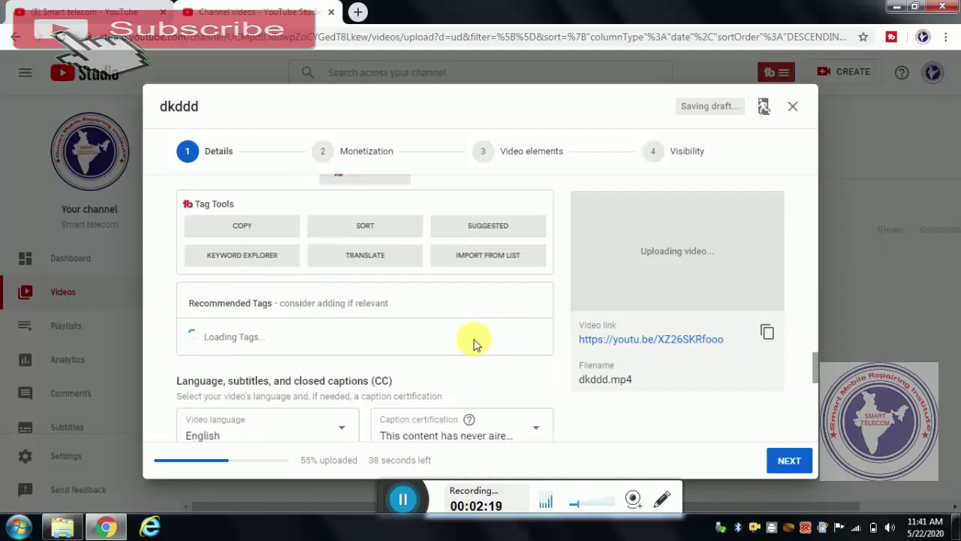
{"action": "scroll", "coordinate": [476, 344], "scroll_direction": "down", "scroll_amount": 2}
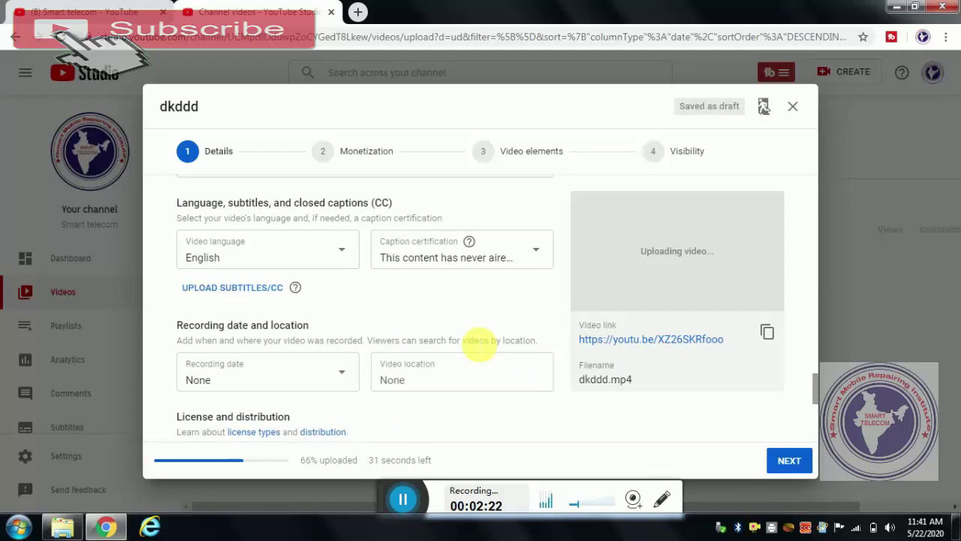
{"action": "scroll", "coordinate": [476, 344], "scroll_direction": "up", "scroll_amount": 3}
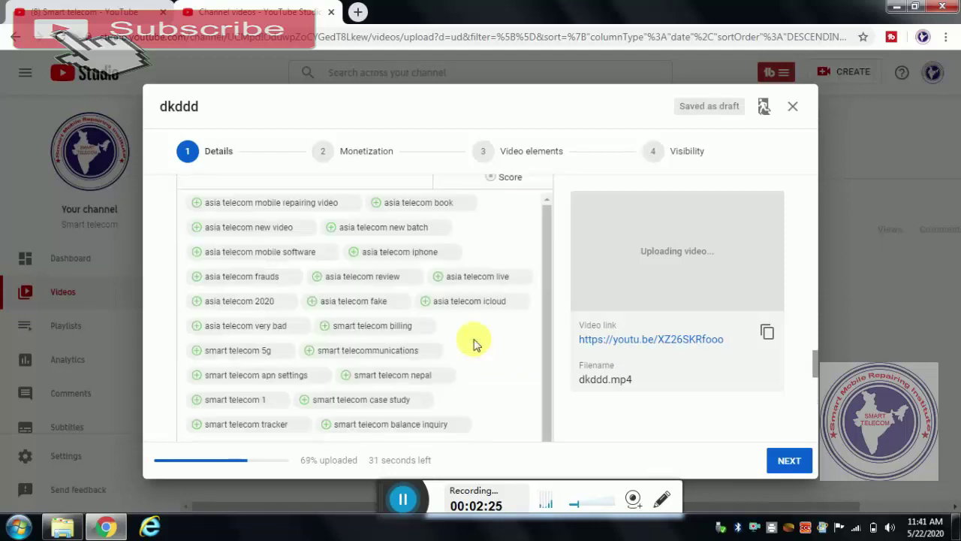
{"action": "scroll", "coordinate": [543, 304], "scroll_direction": "up", "scroll_amount": 5}
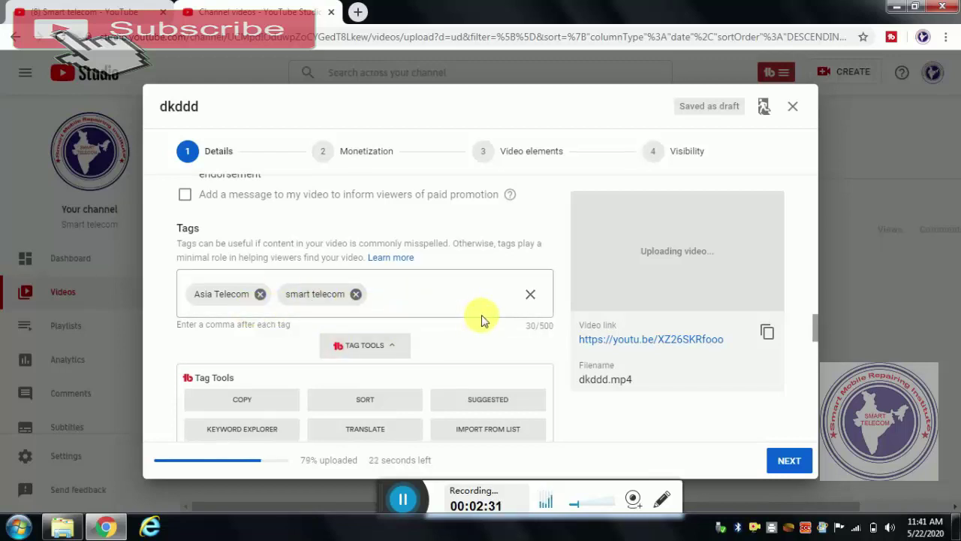
{"action": "scroll", "coordinate": [481, 319], "scroll_direction": "down", "scroll_amount": 6}
{"action": "scroll", "coordinate": [521, 326], "scroll_direction": "down", "scroll_amount": 10}
{"action": "scroll", "coordinate": [533, 326], "scroll_direction": "up", "scroll_amount": 15}
{"action": "scroll", "coordinate": [544, 328], "scroll_direction": "up", "scroll_amount": 15}
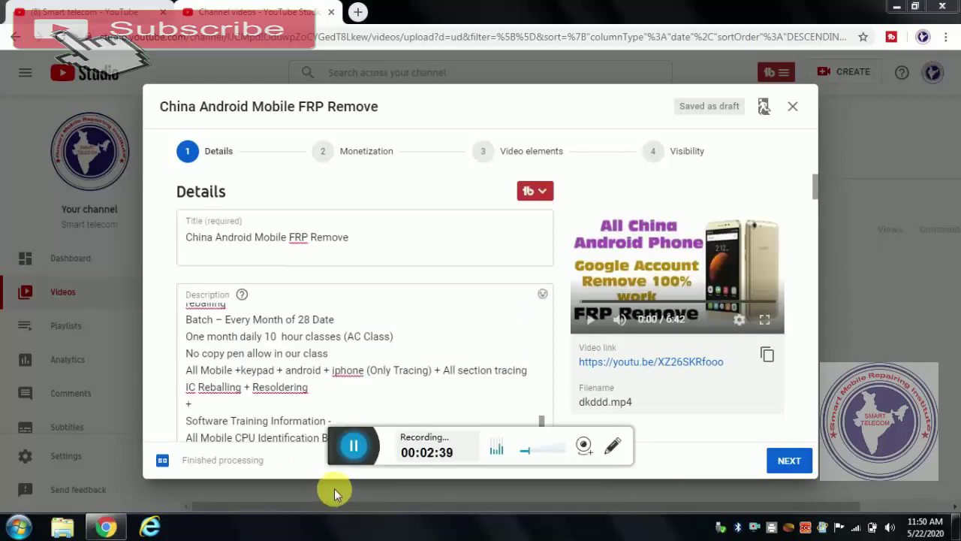
Review the draft's filled-in details, from description and thumbnail through audience, tags, license, category and comment settings
{"action": "left_click_drag", "start_coordinate": [335, 437], "coordinate": [346, 476]}
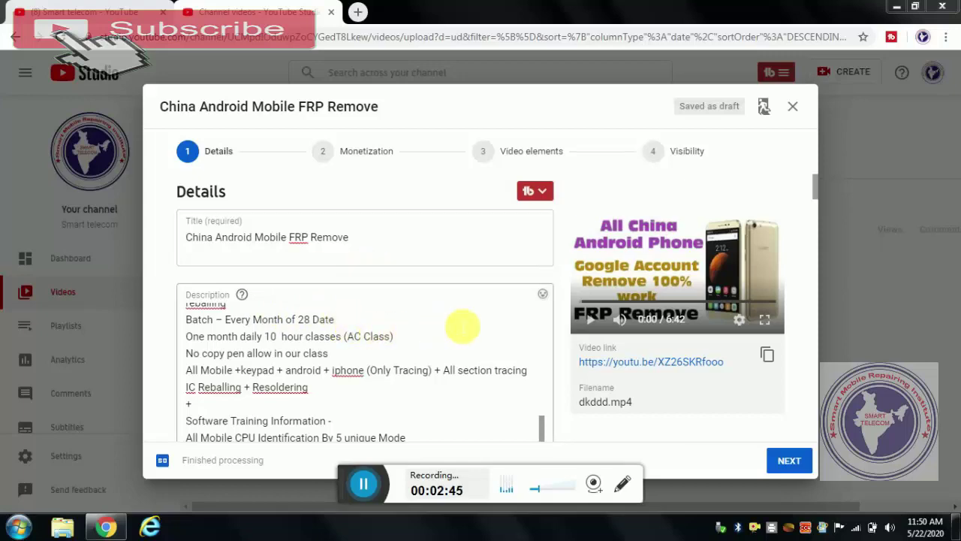
{"action": "scroll", "coordinate": [553, 282], "scroll_direction": "down", "scroll_amount": 5}
{"action": "scroll", "coordinate": [553, 287], "scroll_direction": "down", "scroll_amount": 10}
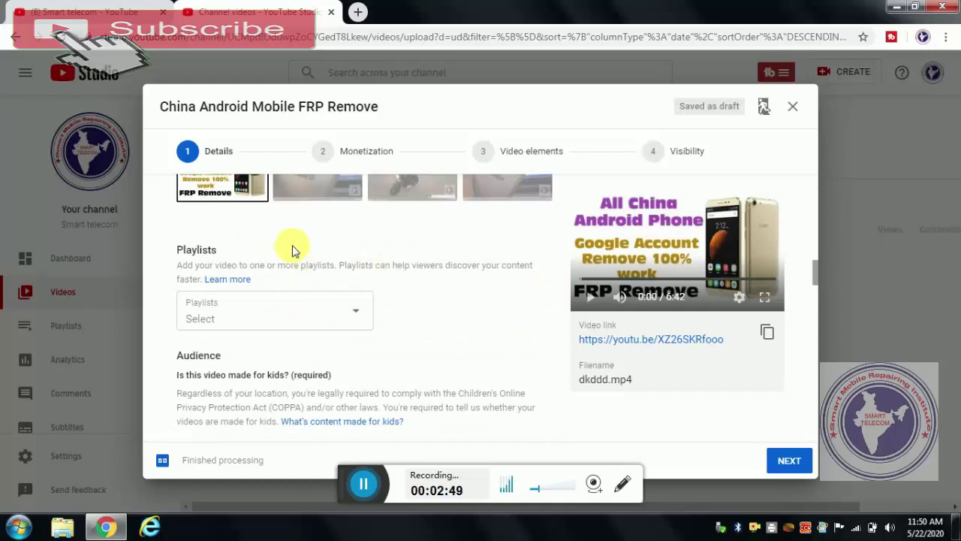
{"action": "scroll", "coordinate": [293, 252], "scroll_direction": "up", "scroll_amount": 2}
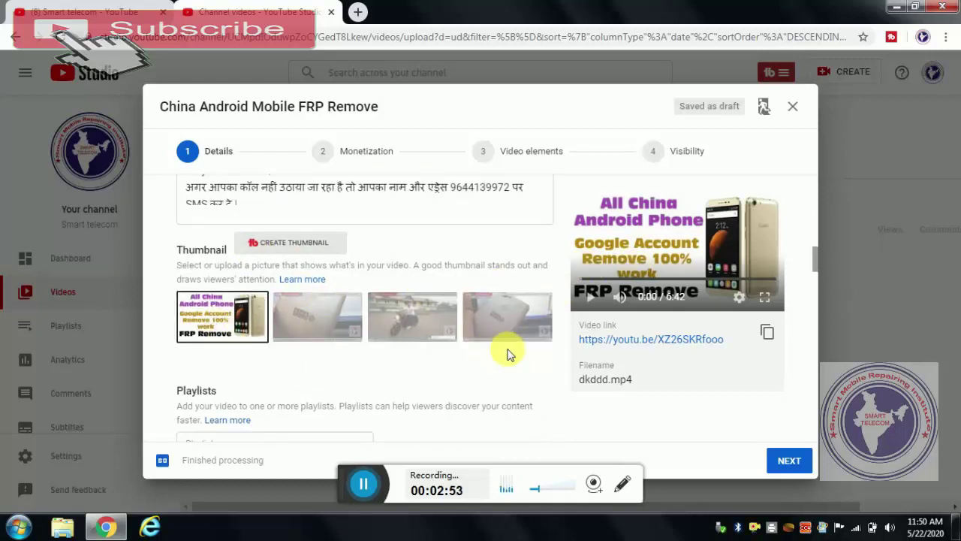
{"action": "scroll", "coordinate": [508, 360], "scroll_direction": "down", "scroll_amount": 4}
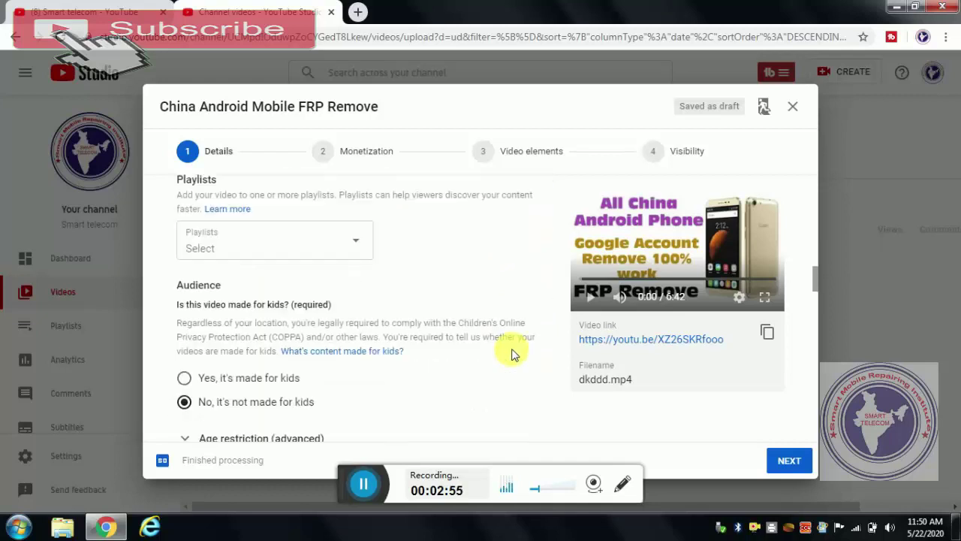
{"action": "scroll", "coordinate": [501, 330], "scroll_direction": "down", "scroll_amount": 2}
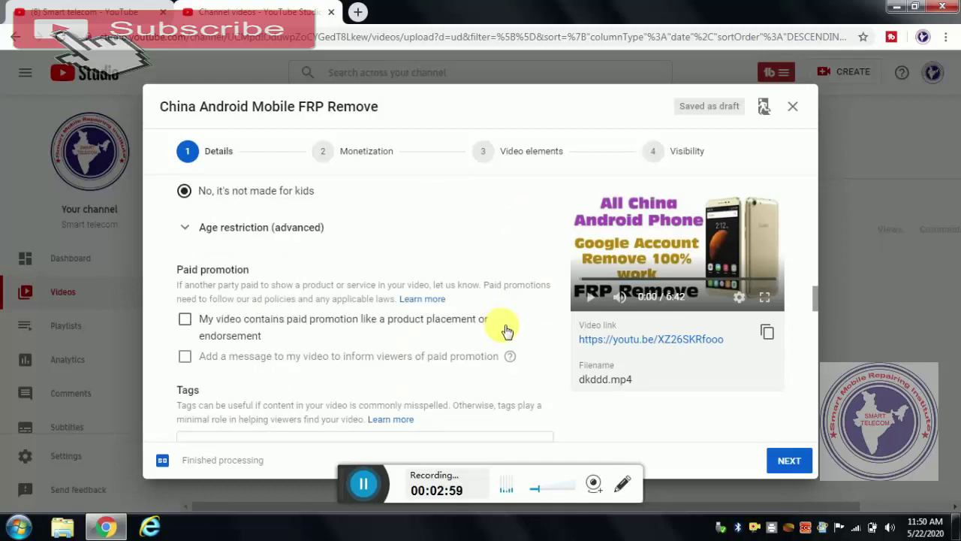
{"action": "scroll", "coordinate": [507, 330], "scroll_direction": "down", "scroll_amount": 2}
{"action": "scroll", "coordinate": [503, 330], "scroll_direction": "down", "scroll_amount": 2}
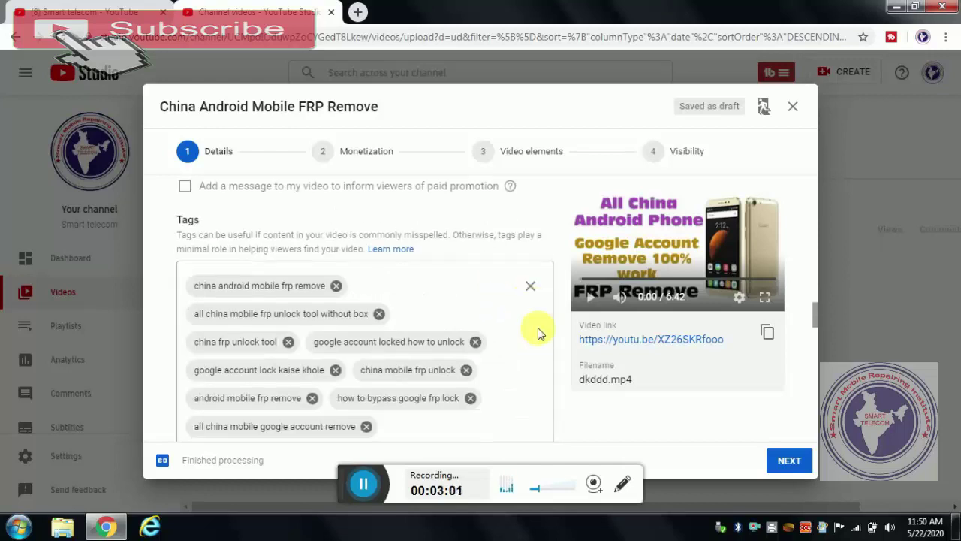
{"action": "scroll", "coordinate": [481, 296], "scroll_direction": "down", "scroll_amount": 3}
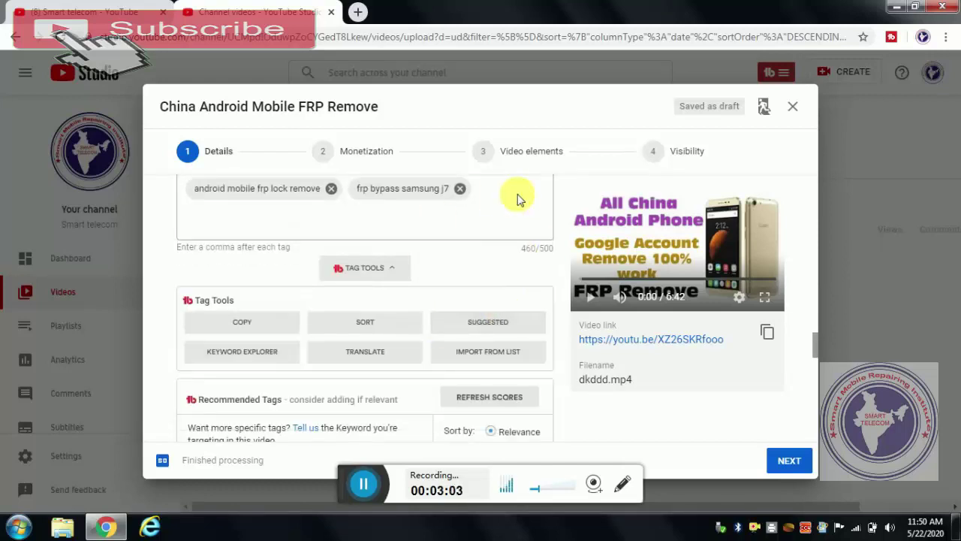
{"action": "scroll", "coordinate": [536, 217], "scroll_direction": "down", "scroll_amount": 2}
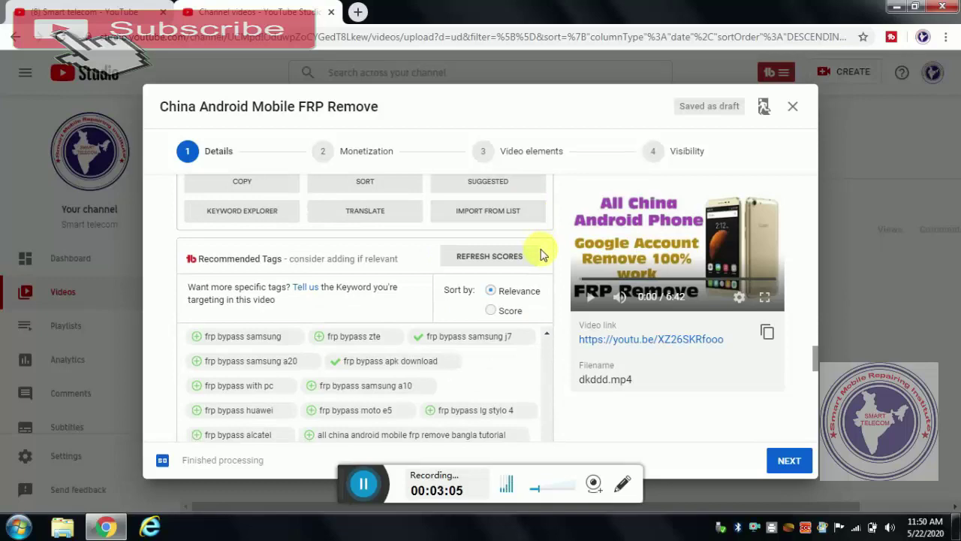
{"action": "scroll", "coordinate": [542, 252], "scroll_direction": "down", "scroll_amount": 1}
{"action": "scroll", "coordinate": [548, 248], "scroll_direction": "down", "scroll_amount": 5}
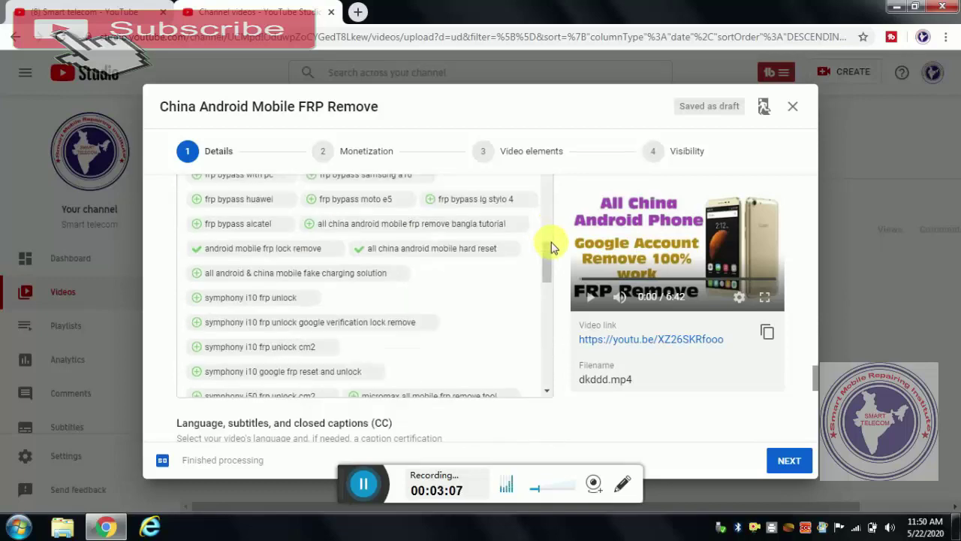
{"action": "scroll", "coordinate": [563, 282], "scroll_direction": "down", "scroll_amount": 6}
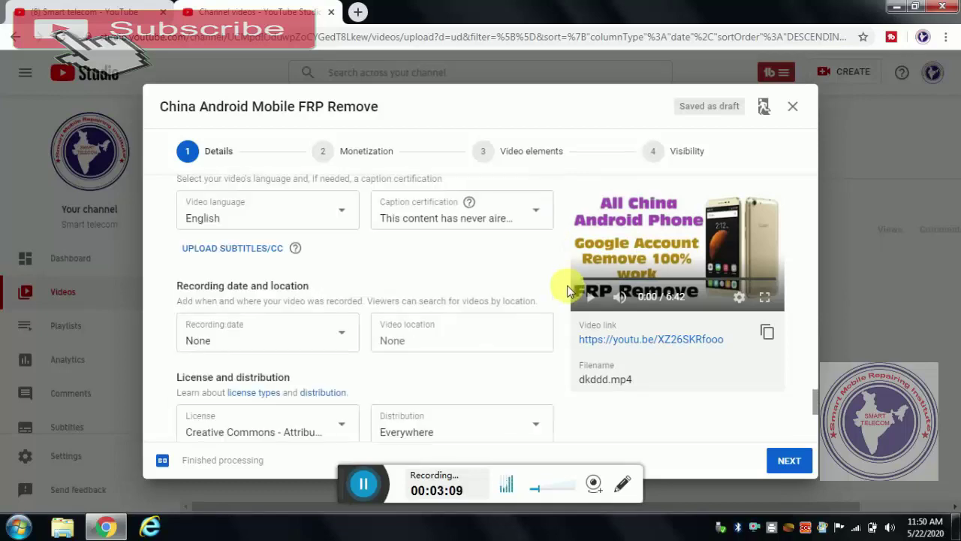
{"action": "scroll", "coordinate": [375, 307], "scroll_direction": "up", "scroll_amount": 1}
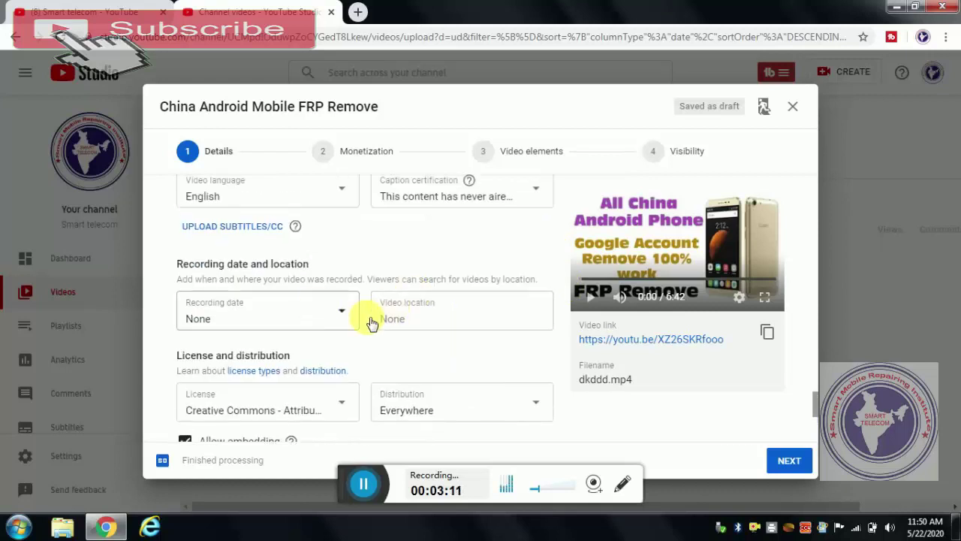
{"action": "scroll", "coordinate": [476, 337], "scroll_direction": "down", "scroll_amount": 1}
{"action": "scroll", "coordinate": [376, 364], "scroll_direction": "down", "scroll_amount": 2}
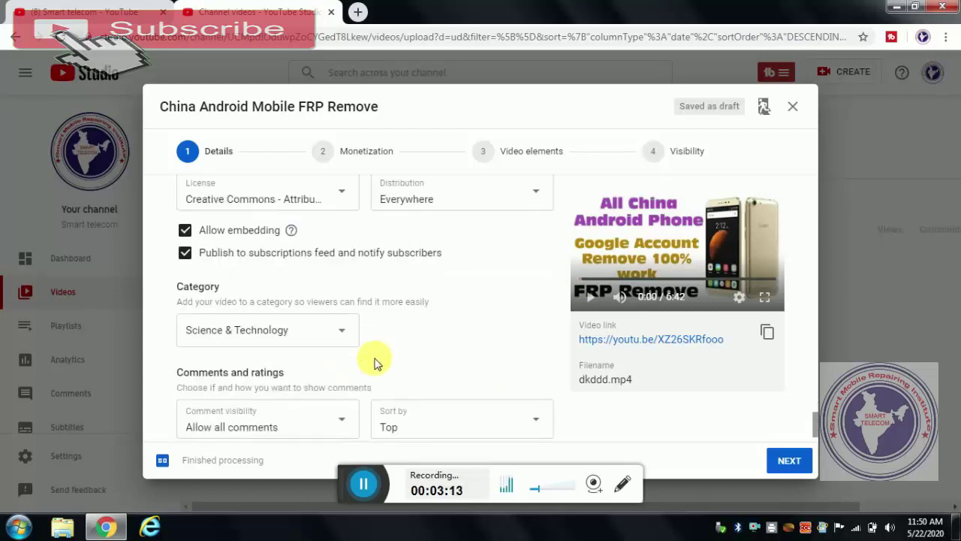
{"action": "scroll", "coordinate": [282, 331], "scroll_direction": "down", "scroll_amount": 1}
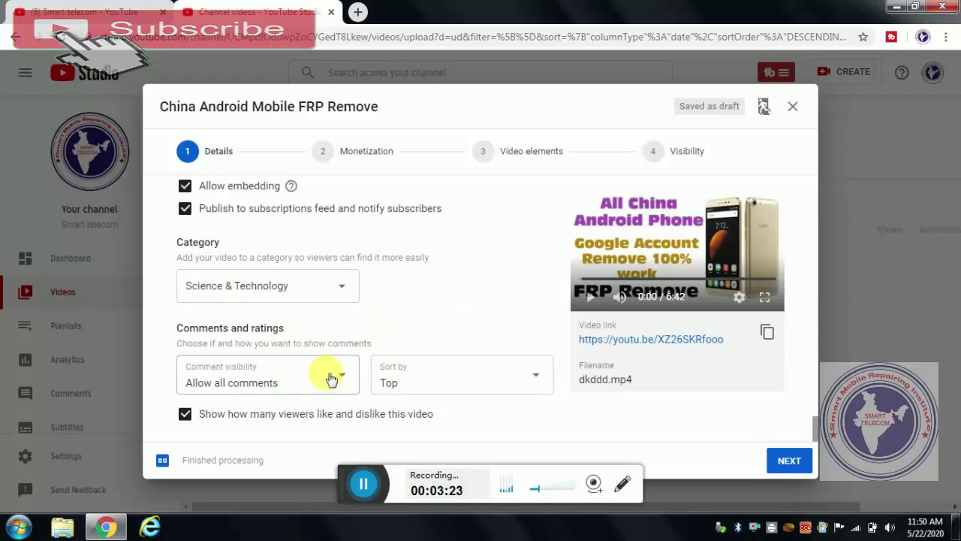
Advance to the monetization stage and review the ad types and the location of video ads
{"action": "left_click", "coordinate": [789, 460]}
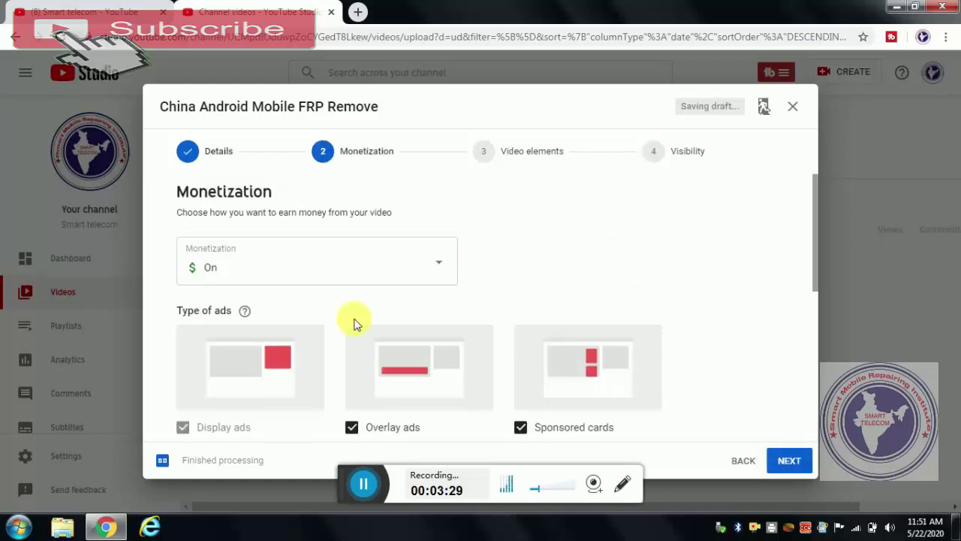
{"action": "scroll", "coordinate": [689, 271], "scroll_direction": "down", "scroll_amount": 3}
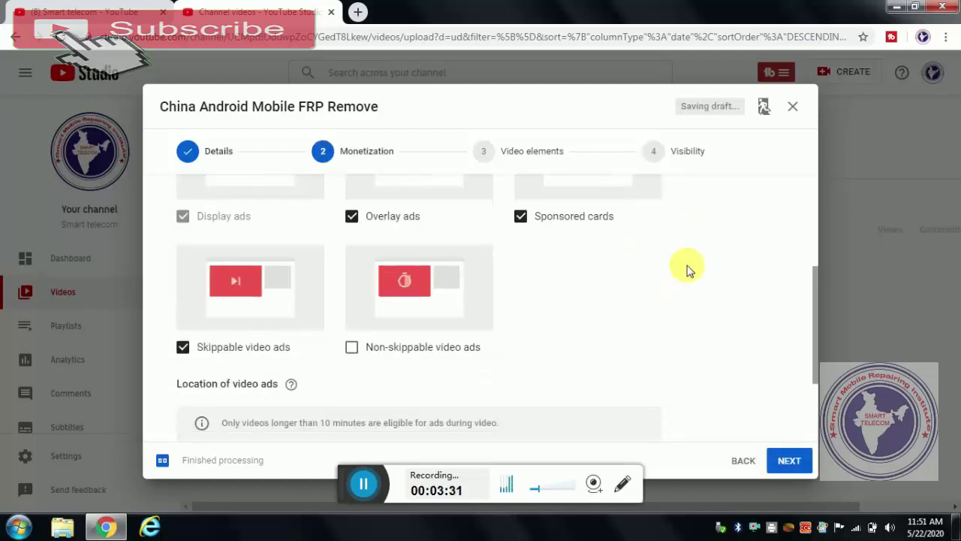
{"action": "scroll", "coordinate": [689, 272], "scroll_direction": "down", "scroll_amount": 2}
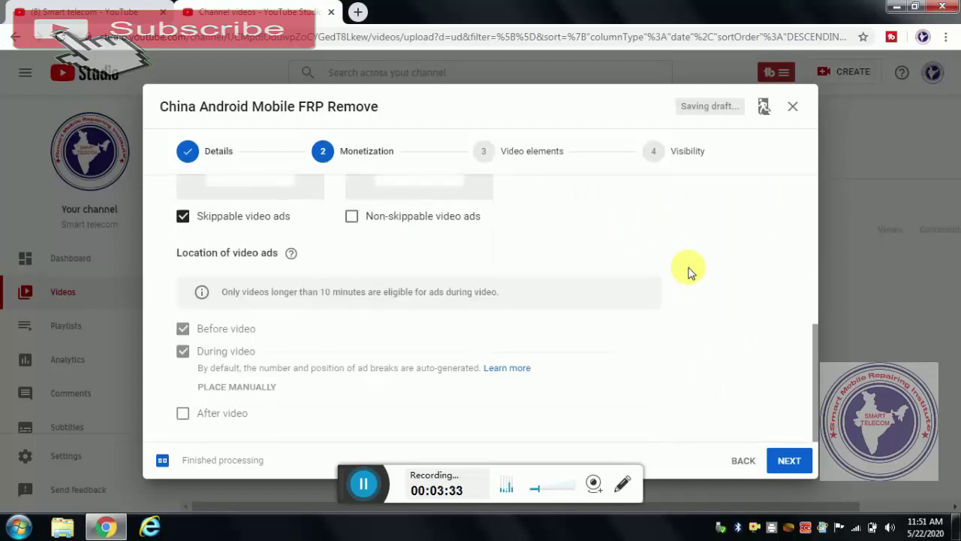
{"action": "scroll", "coordinate": [689, 270], "scroll_direction": "up", "scroll_amount": 3}
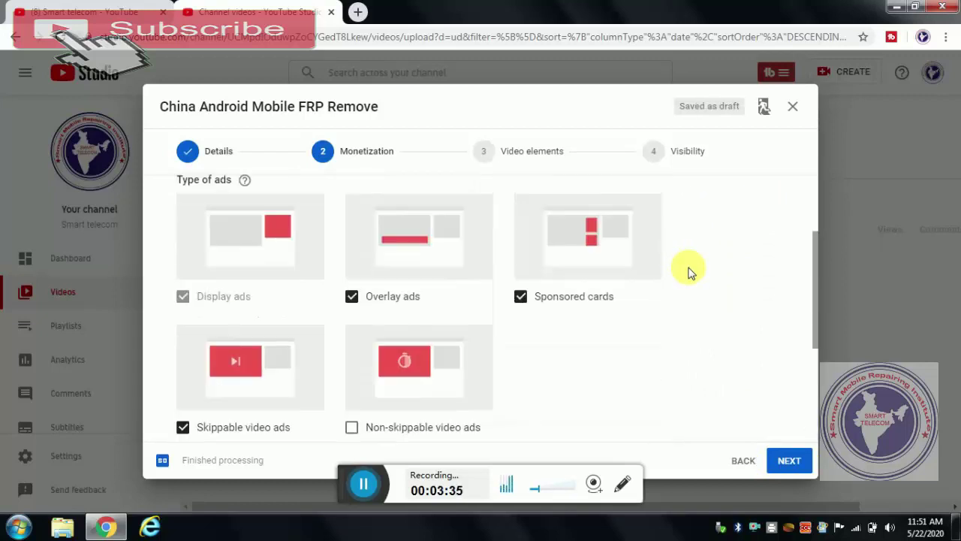
{"action": "scroll", "coordinate": [417, 285], "scroll_direction": "up", "scroll_amount": 1}
{"action": "scroll", "coordinate": [686, 262], "scroll_direction": "down", "scroll_amount": 3}
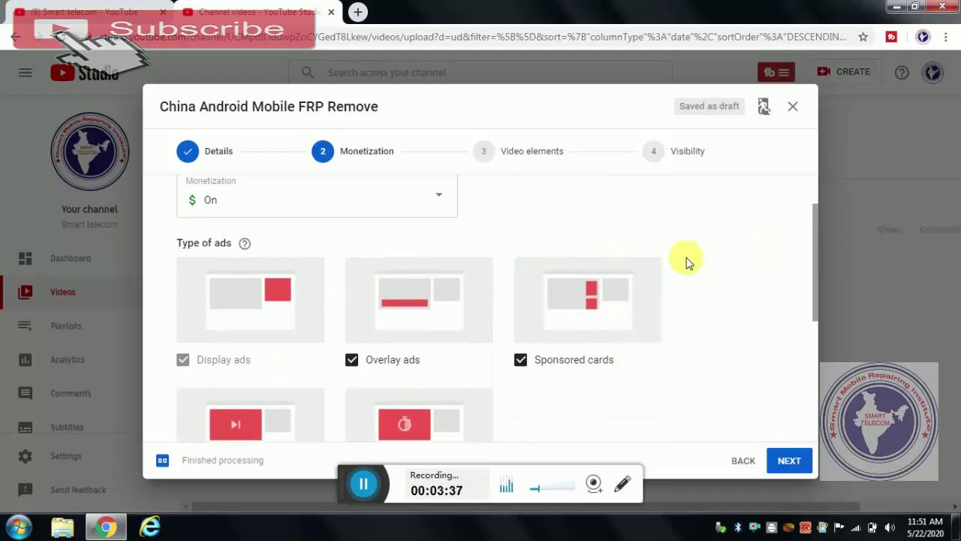
{"action": "scroll", "coordinate": [697, 322], "scroll_direction": "up", "scroll_amount": 3}
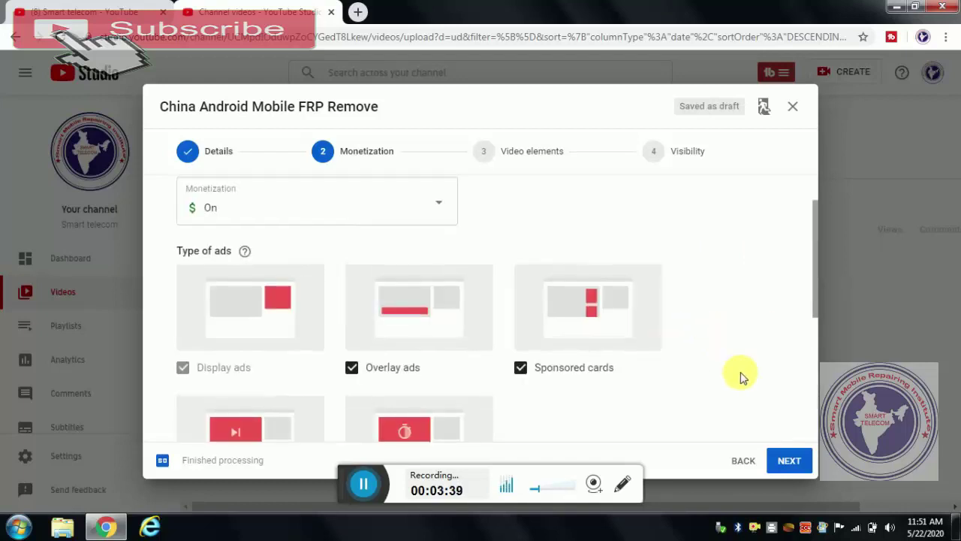
{"action": "scroll", "coordinate": [750, 406], "scroll_direction": "up", "scroll_amount": 1}
Continue past monetization and the video elements stage to the visibility settings
{"action": "left_click", "coordinate": [781, 457]}
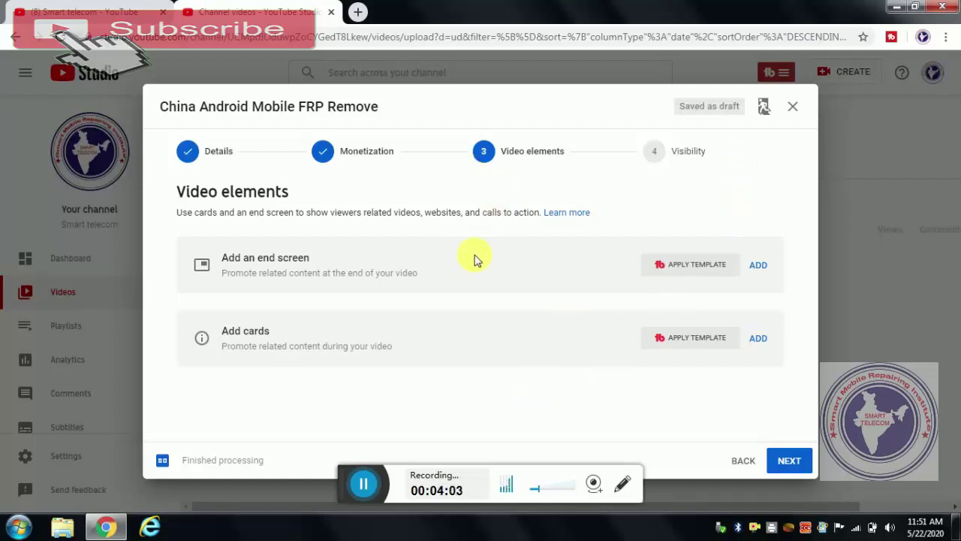
{"action": "left_click", "coordinate": [370, 487]}
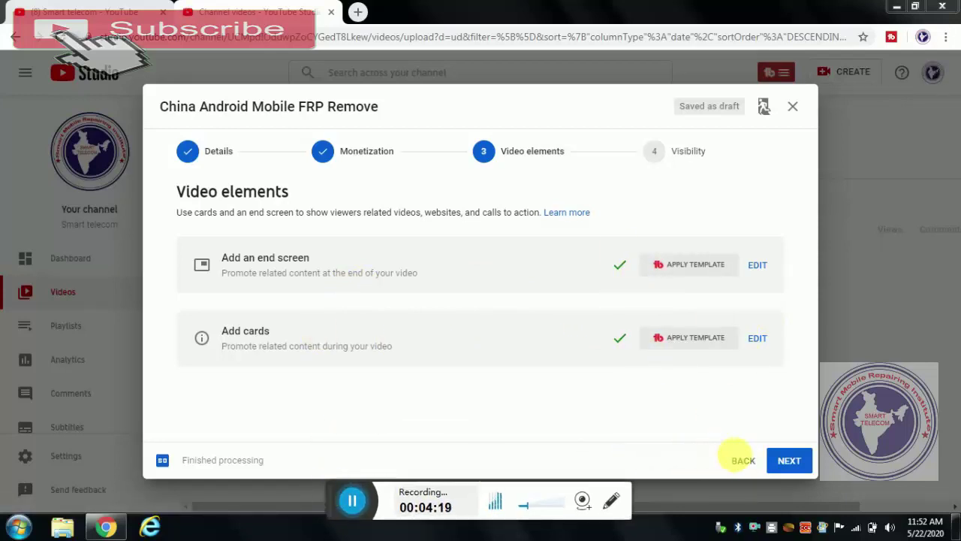
{"action": "left_click", "coordinate": [786, 462]}
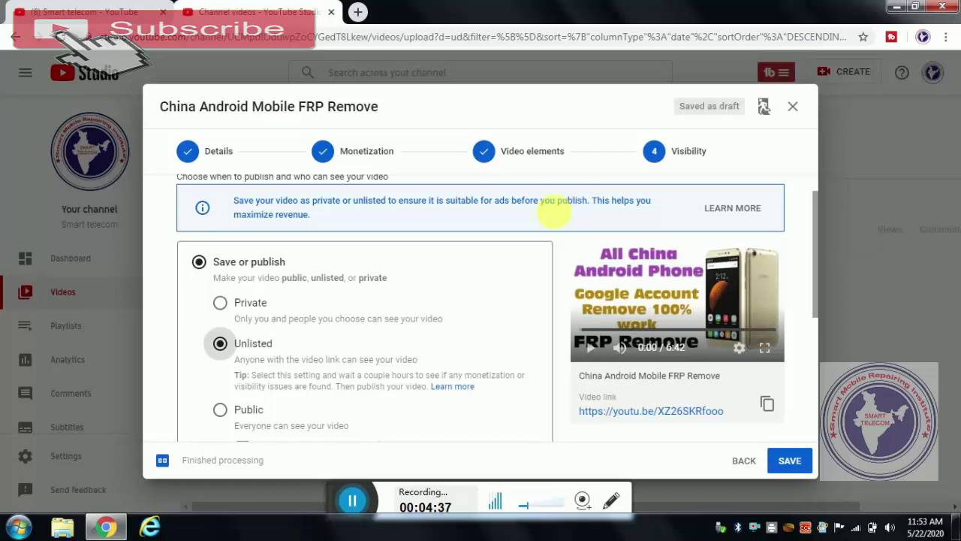
Set the video's visibility to Public and review the schedule option and pre-publish checks
{"action": "scroll", "coordinate": [368, 330], "scroll_direction": "down", "scroll_amount": 1}
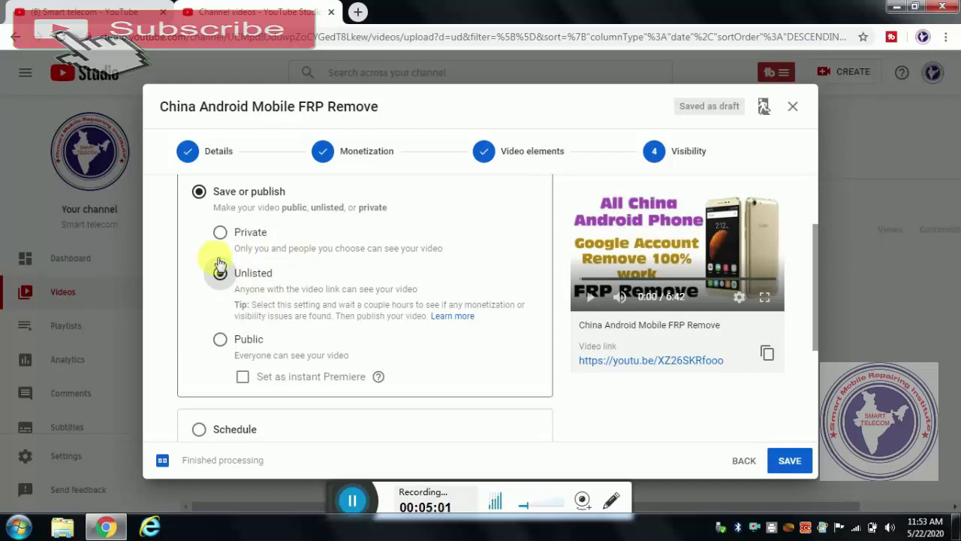
{"action": "left_click", "coordinate": [411, 348]}
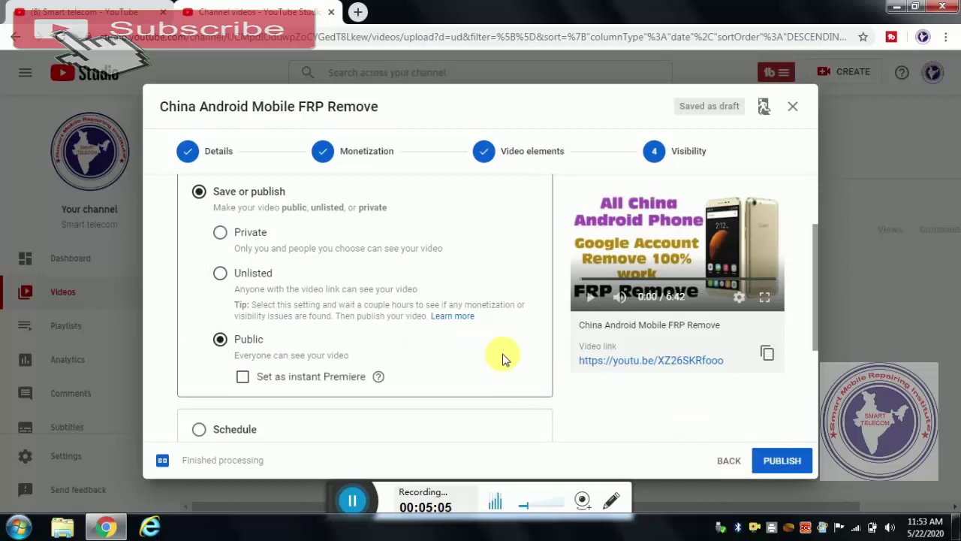
{"action": "scroll", "coordinate": [503, 359], "scroll_direction": "down", "scroll_amount": 2}
{"action": "scroll", "coordinate": [505, 361], "scroll_direction": "down", "scroll_amount": 1}
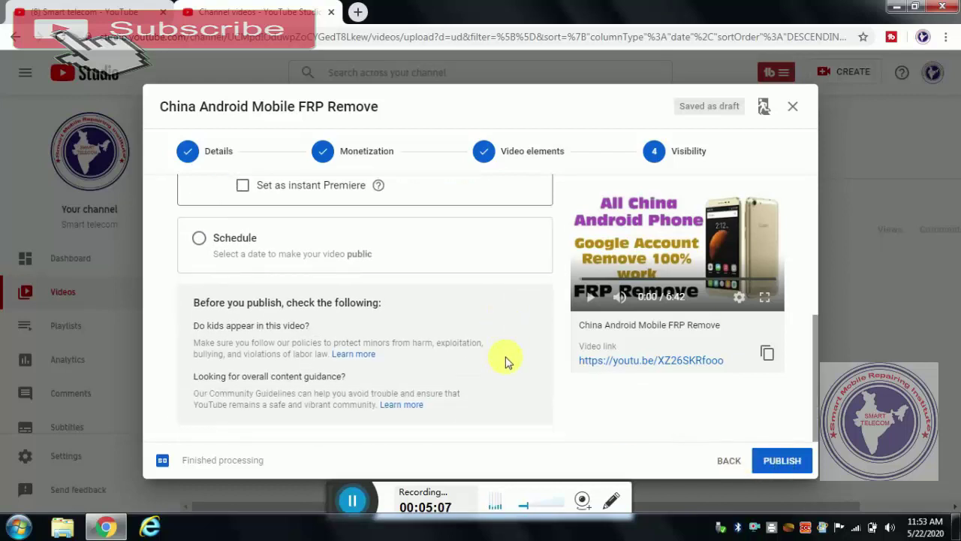
{"action": "scroll", "coordinate": [503, 360], "scroll_direction": "up", "scroll_amount": 5}
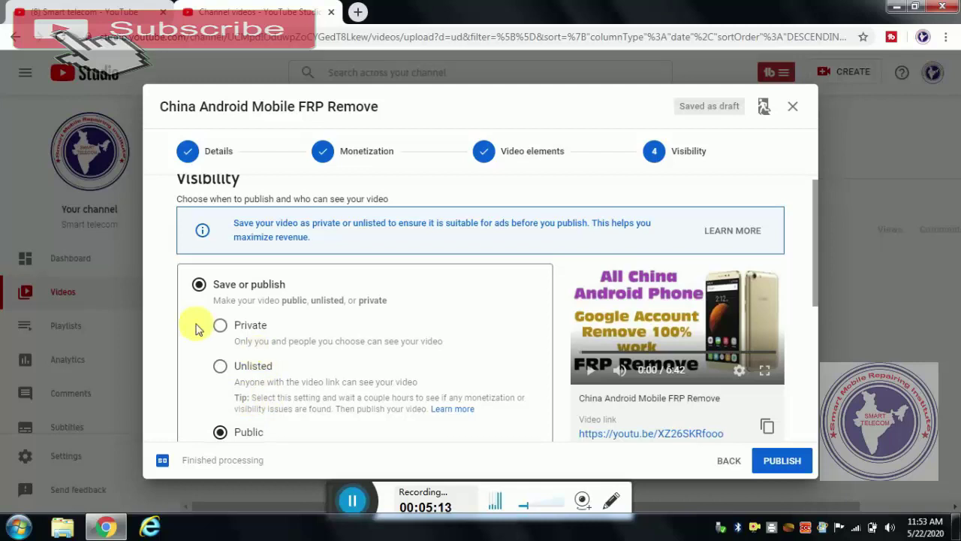
Try the Unlisted visibility option and read the advice about checking ad suitability before publishing
{"action": "left_click", "coordinate": [220, 325]}
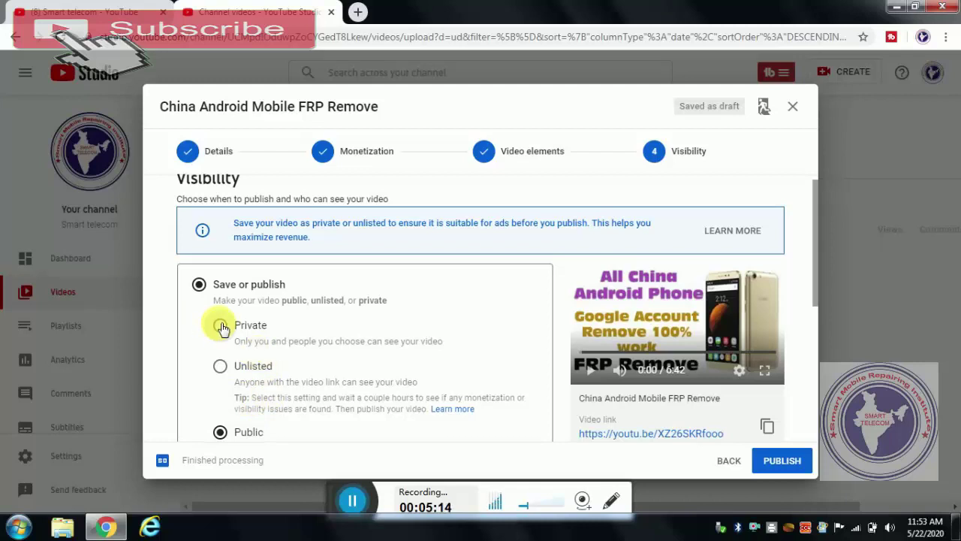
{"action": "left_click", "coordinate": [222, 367]}
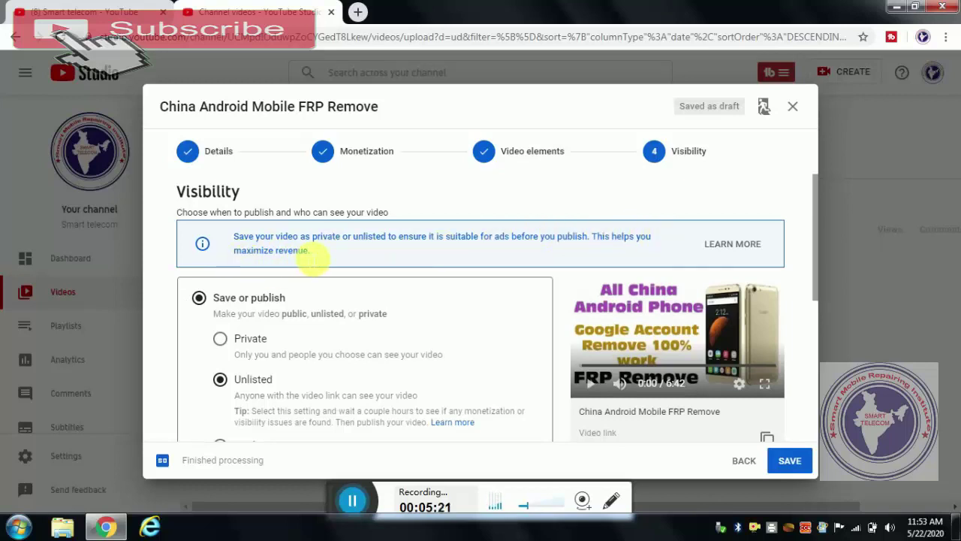
{"action": "left_click_drag", "start_coordinate": [238, 237], "coordinate": [299, 238]}
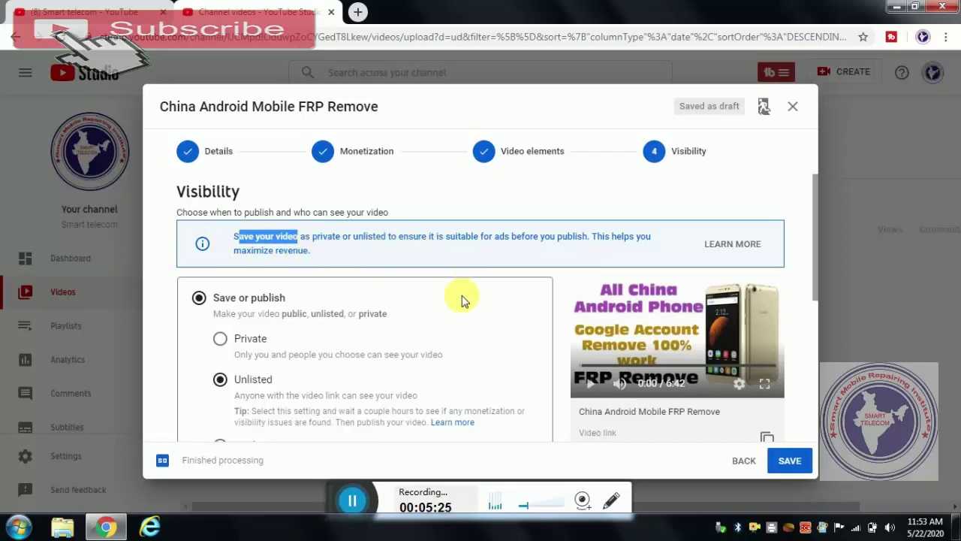
{"action": "scroll", "coordinate": [463, 299], "scroll_direction": "down", "scroll_amount": 1}
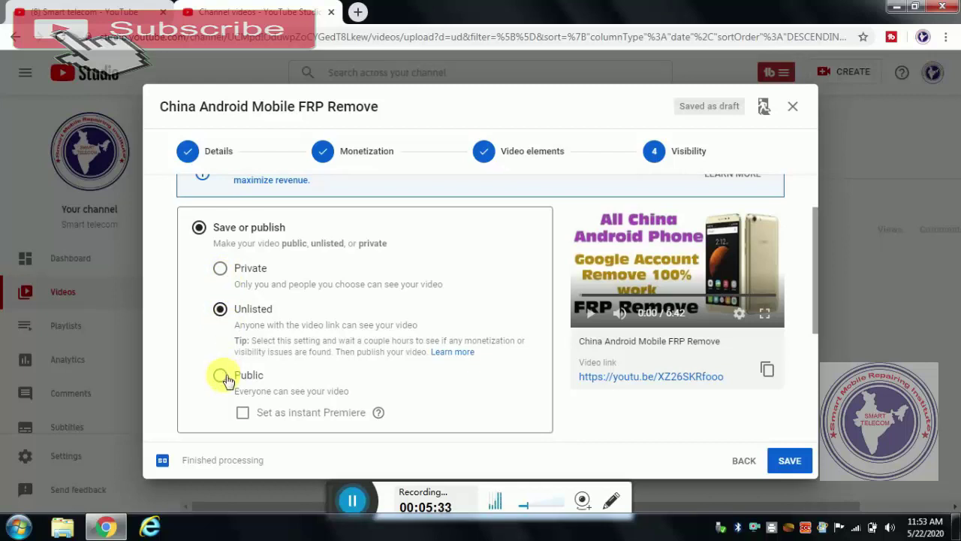
Set the video's visibility to Private and save the upload
{"action": "left_click", "coordinate": [224, 271]}
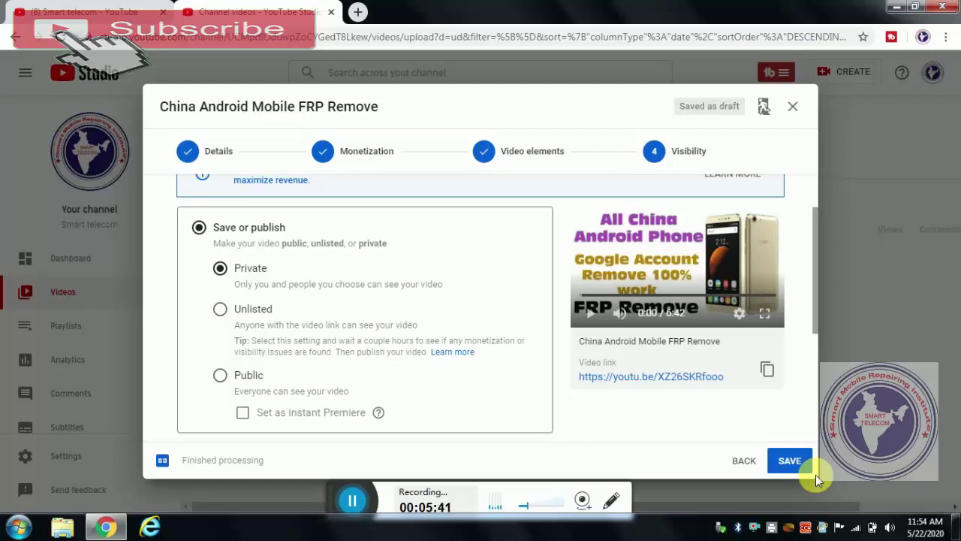
{"action": "left_click", "coordinate": [789, 462]}
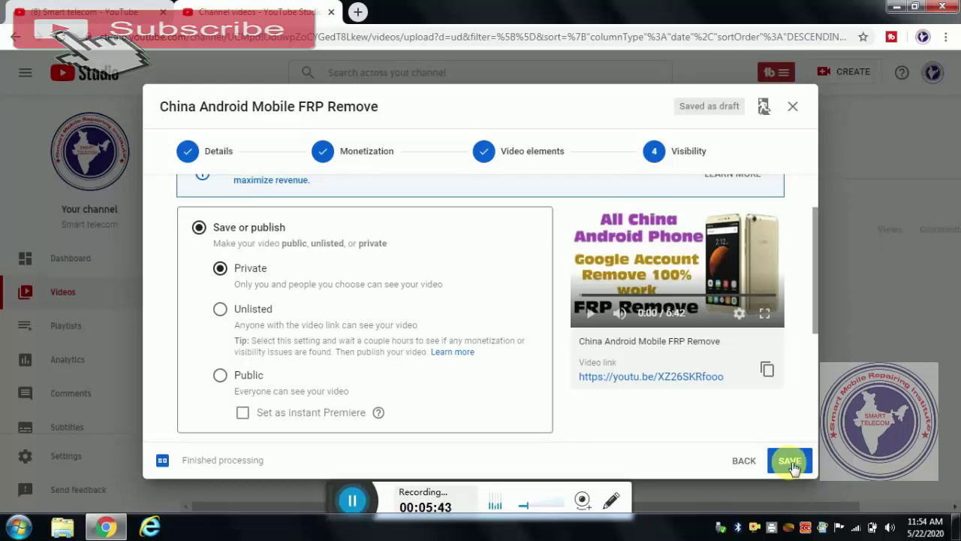
{"action": "left_click", "coordinate": [792, 465]}
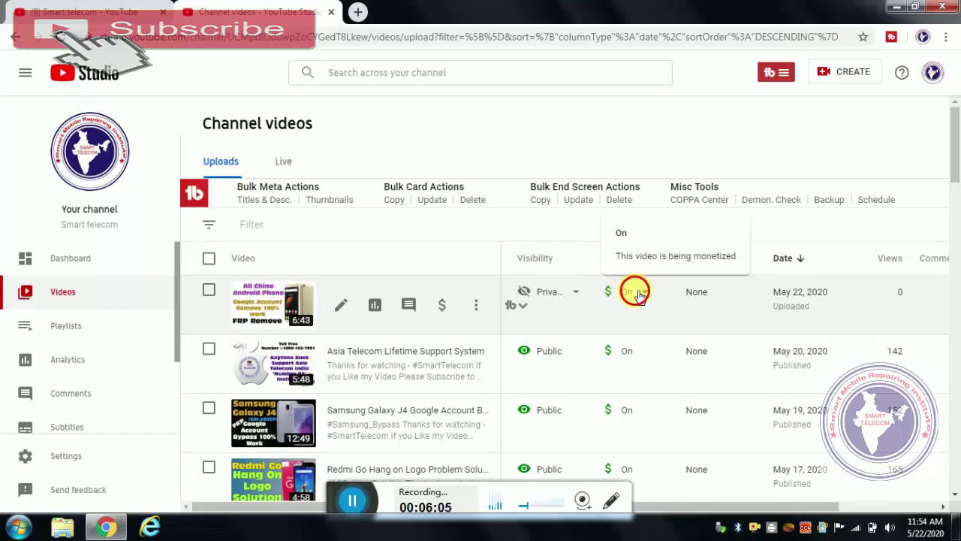
Check the uploaded video's monetization options without changing them, and publish the video by setting its visibility to Public
{"action": "left_click", "coordinate": [640, 298]}
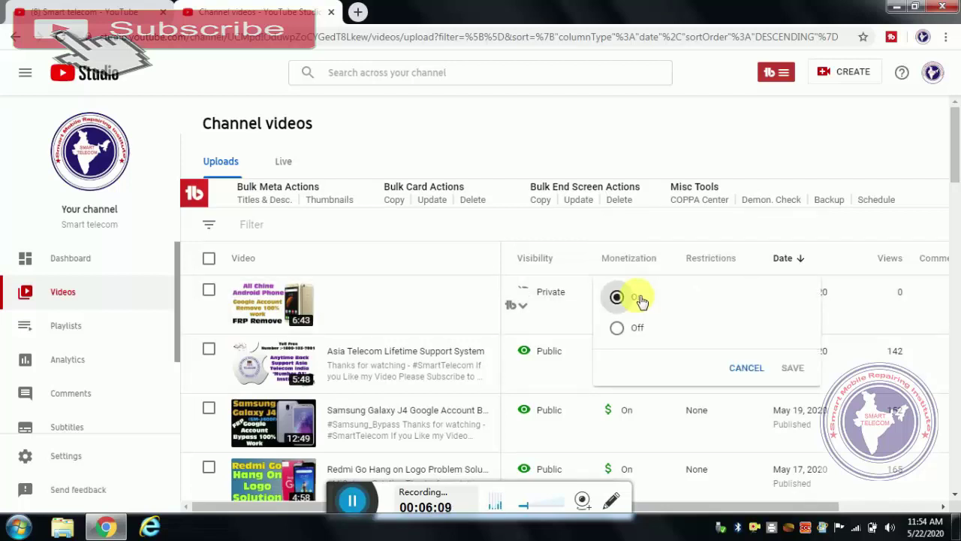
{"action": "left_click", "coordinate": [739, 372]}
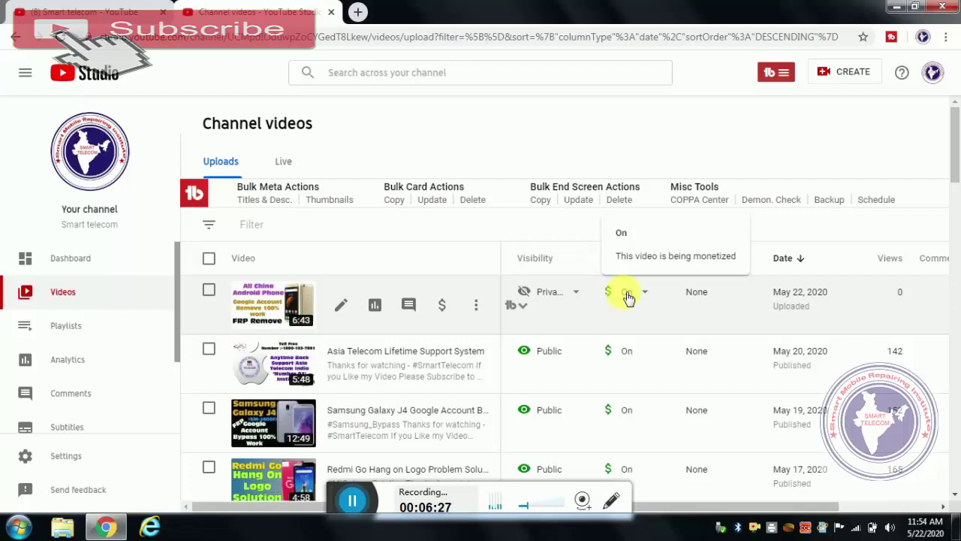
{"action": "left_click", "coordinate": [576, 295]}
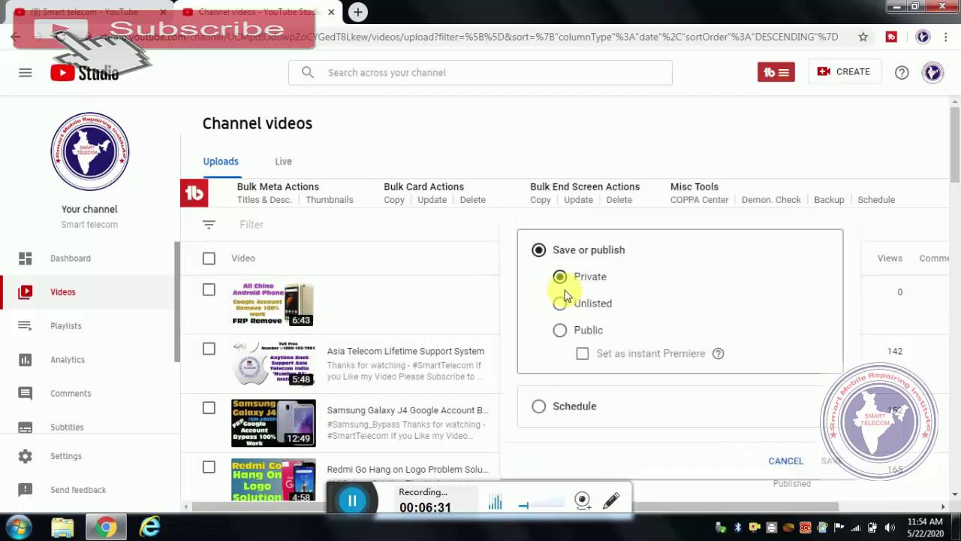
{"action": "left_click", "coordinate": [563, 332]}
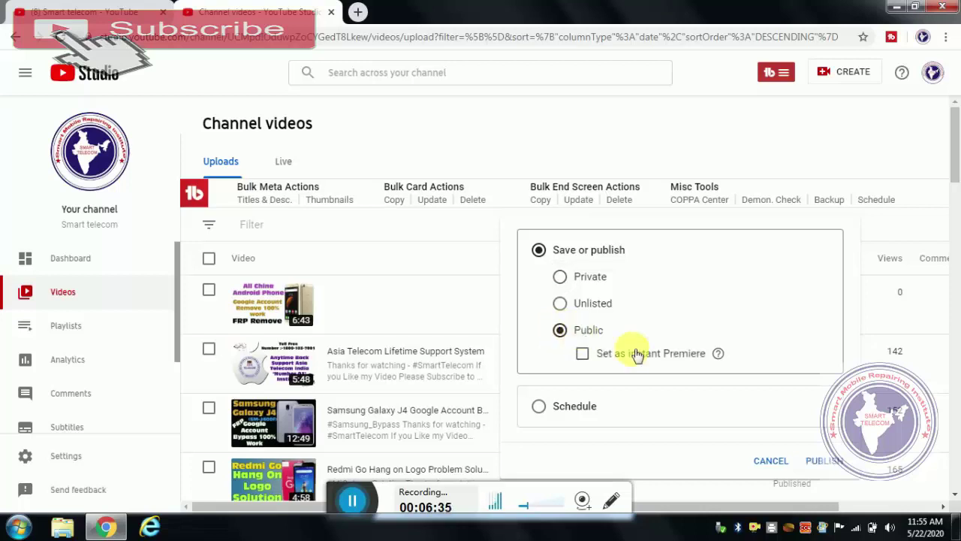
{"action": "left_click", "coordinate": [818, 462]}
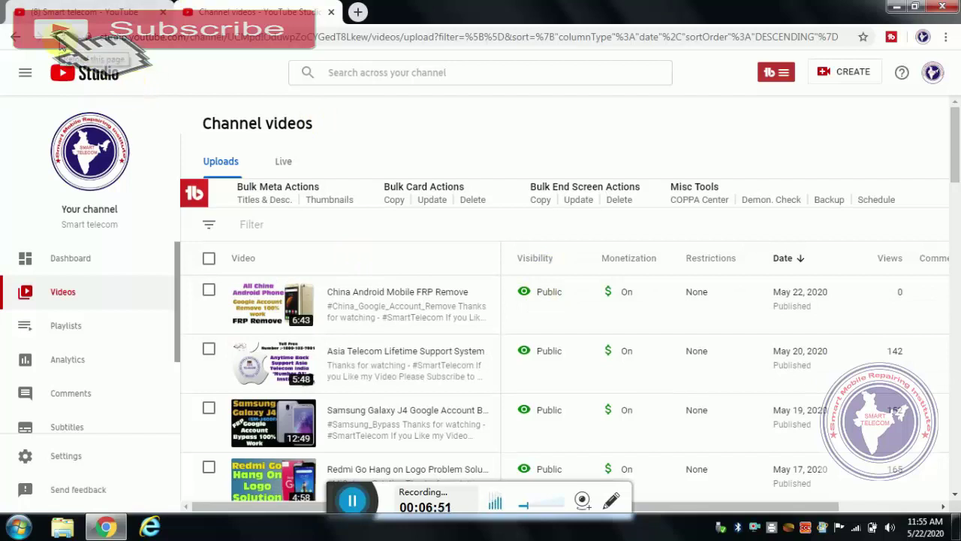
Reload the channel's video list and check the monetization status of the newly published video
{"action": "left_click", "coordinate": [62, 43]}
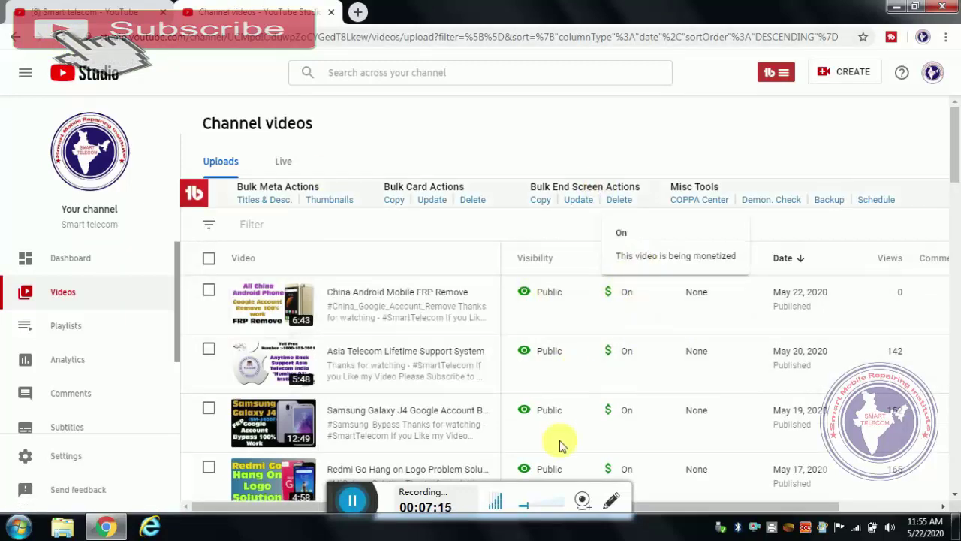
{"action": "mouse_move", "coordinate": [630, 440]}
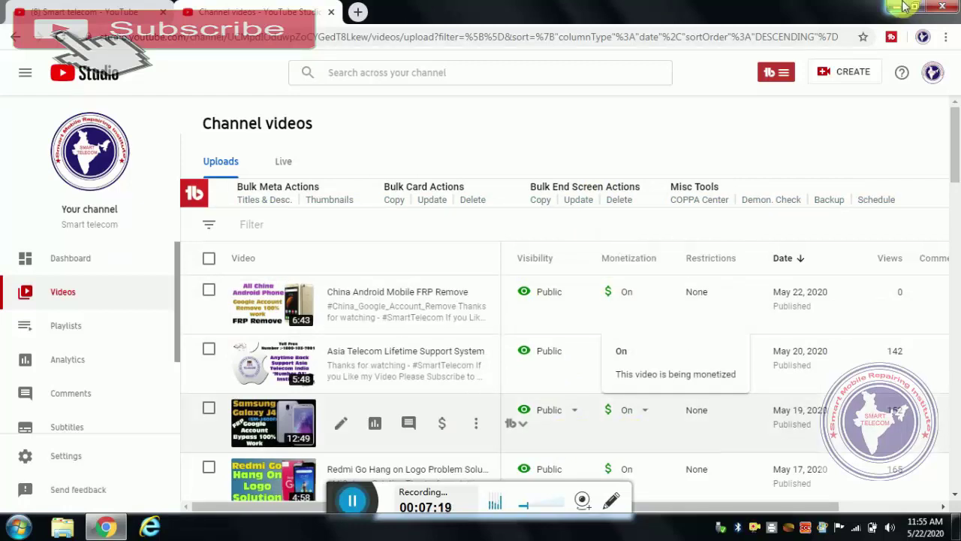
{"action": "mouse_move", "coordinate": [637, 299]}
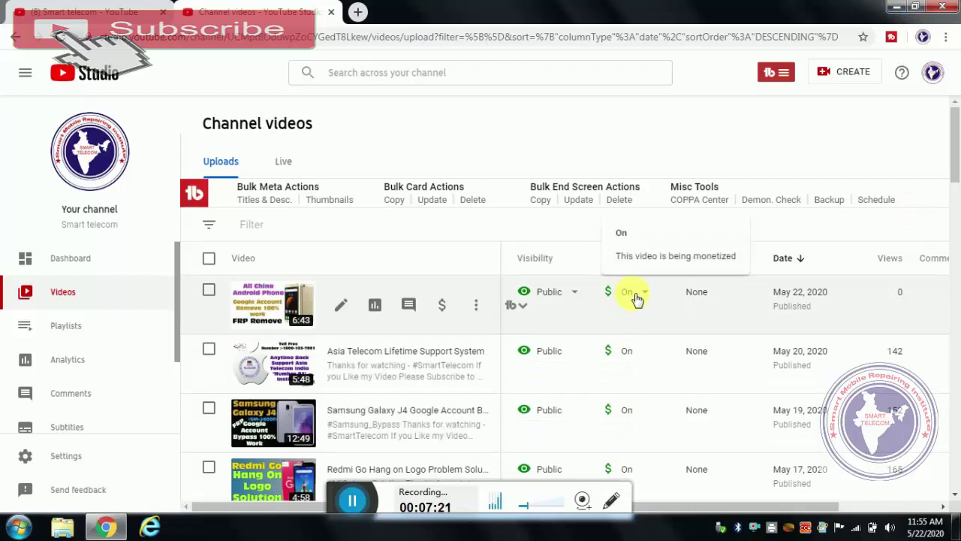